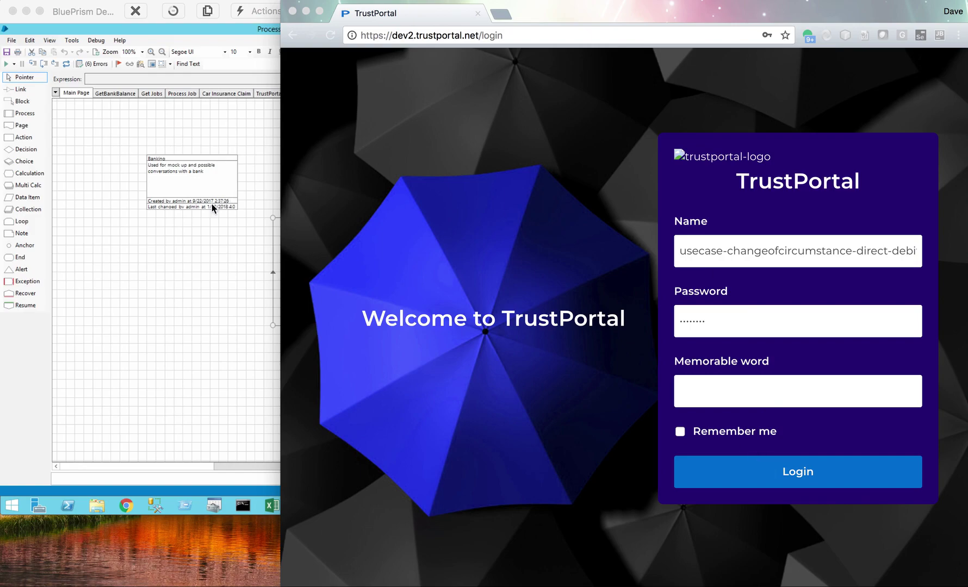
- Bring the Blue Prism Banking process to the front and run it with Go
left_click(181, 250)
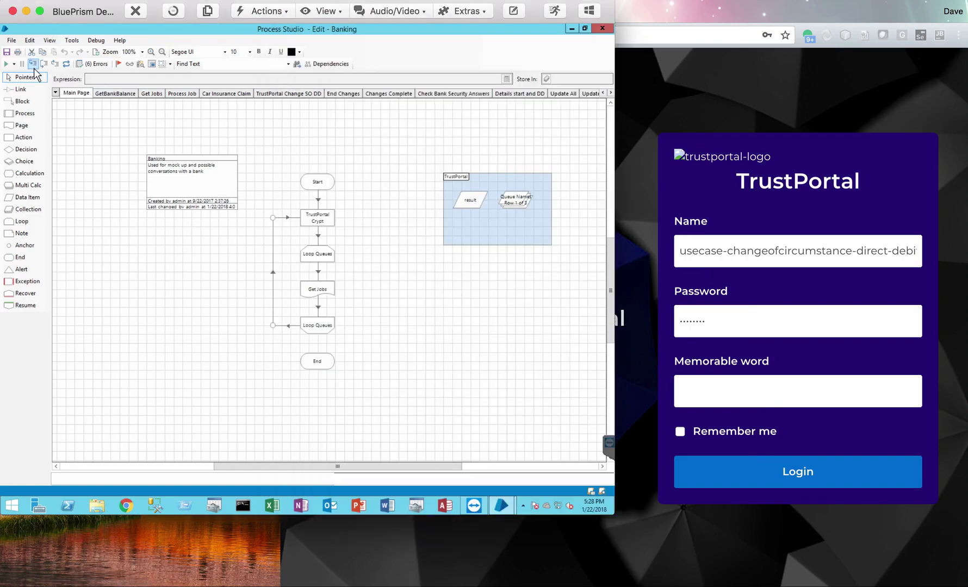
left_click(8, 69)
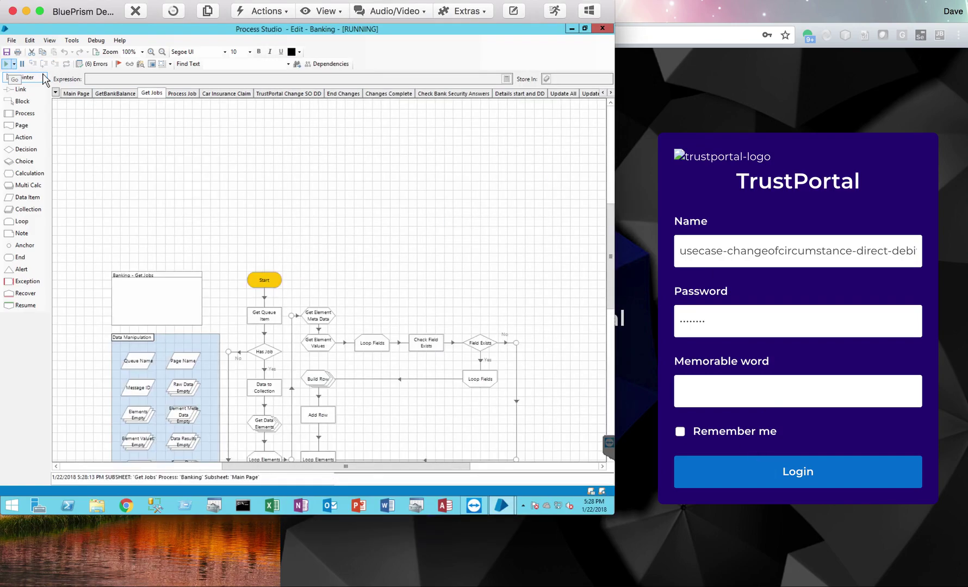
left_click(832, 212)
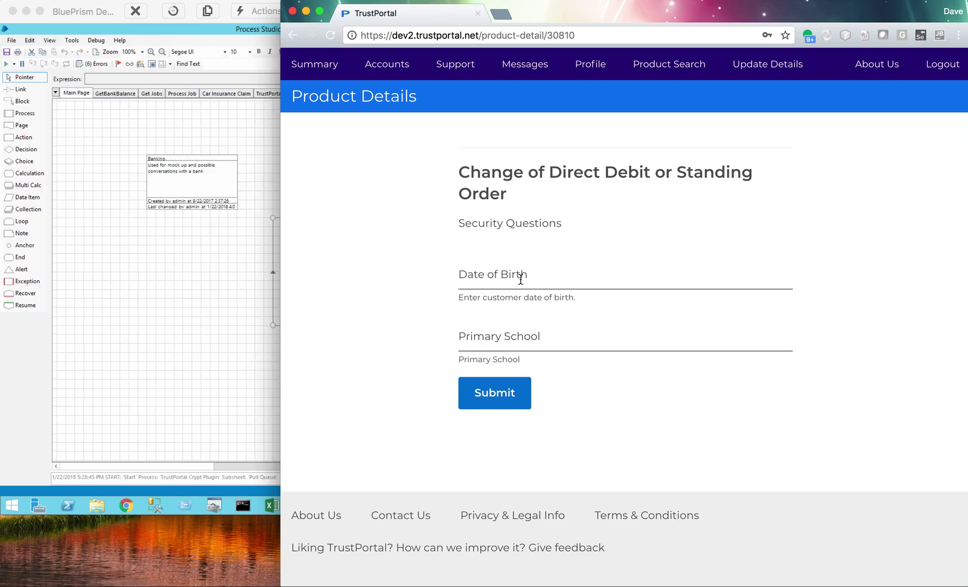
- Enter the customer's date of birth and primary school answers, then submit the security questions
left_click(519, 277)
type("11-11-")
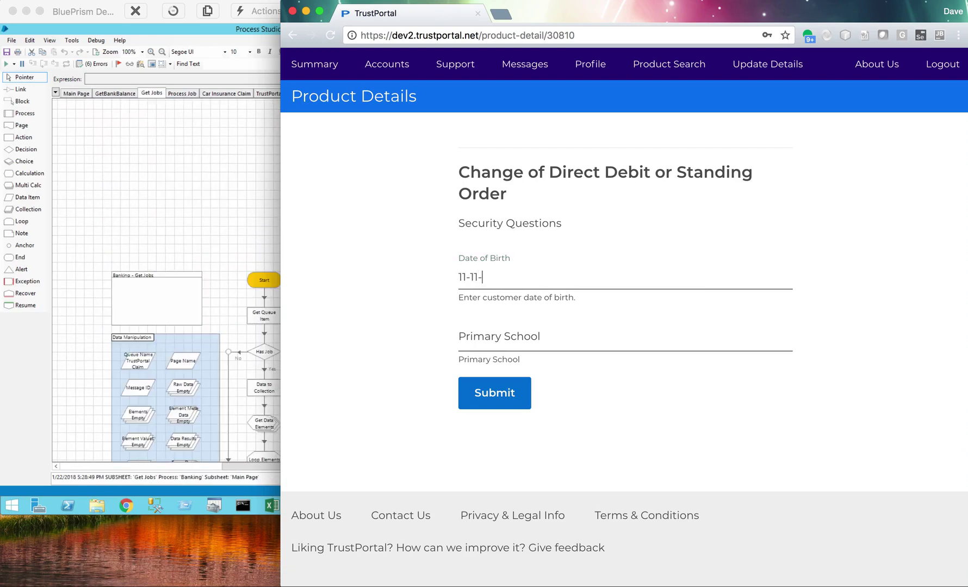
type("1960")
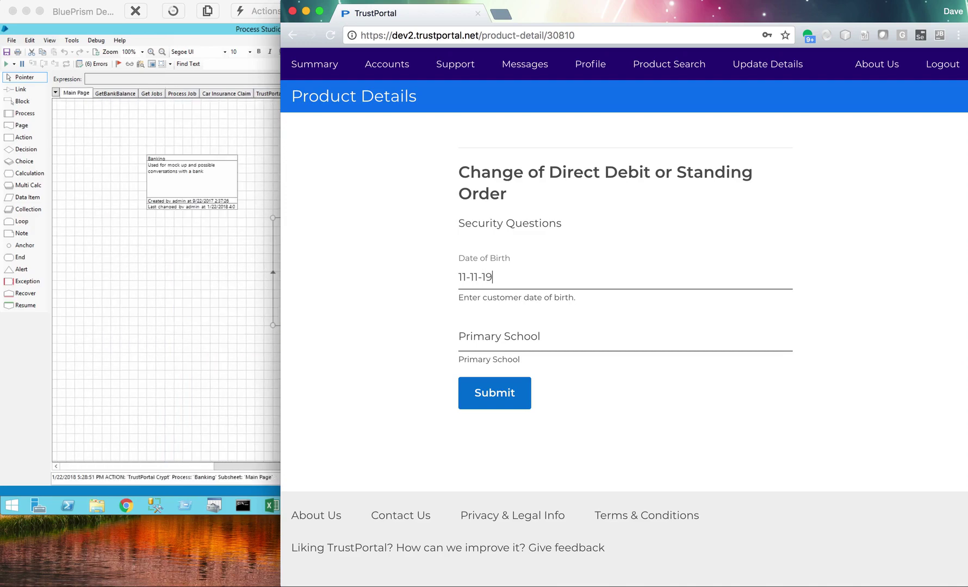
left_click(505, 339)
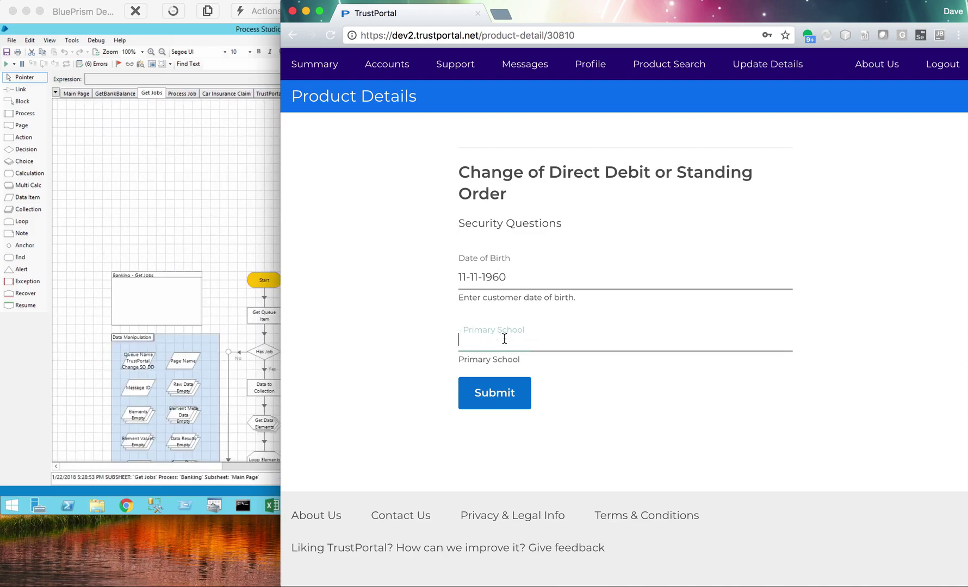
type("Perr")
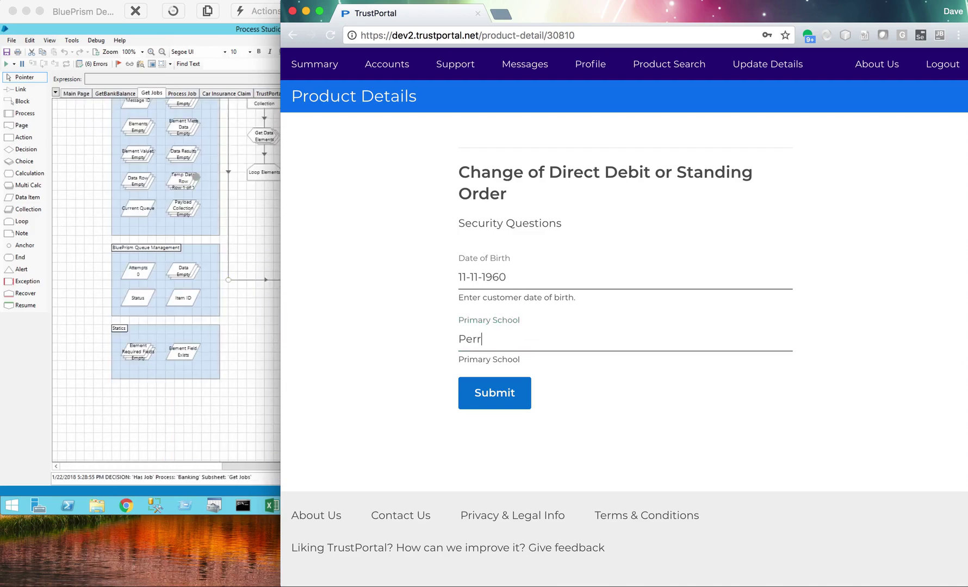
type("anporth")
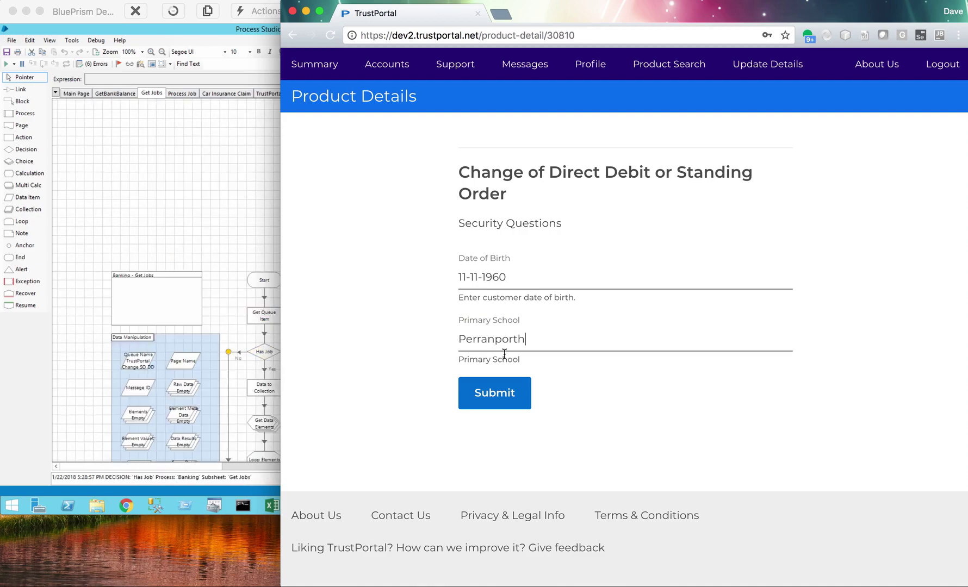
left_click(501, 395)
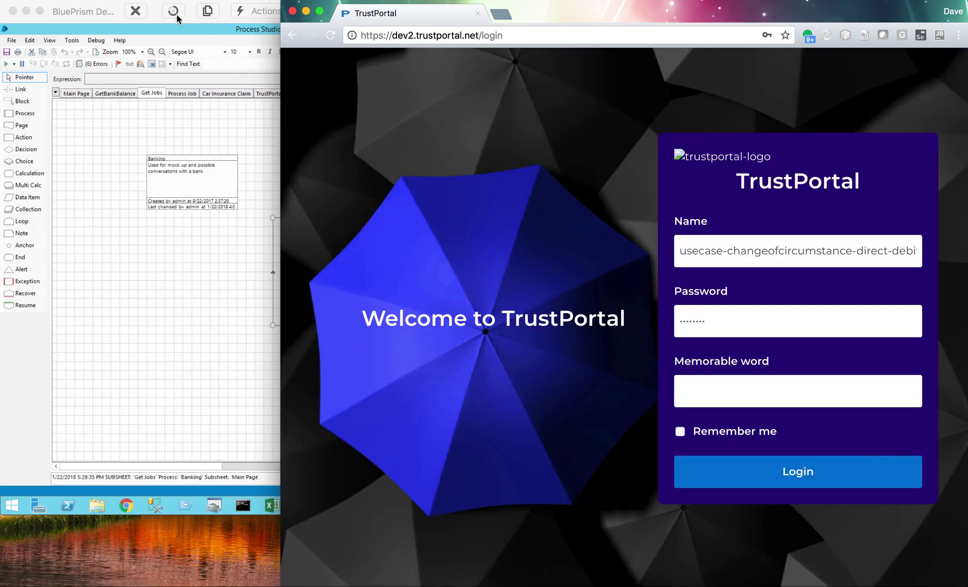
- Add a new Action stage beside Change All Button 6 on the Details start and DD page
double_click(178, 18)
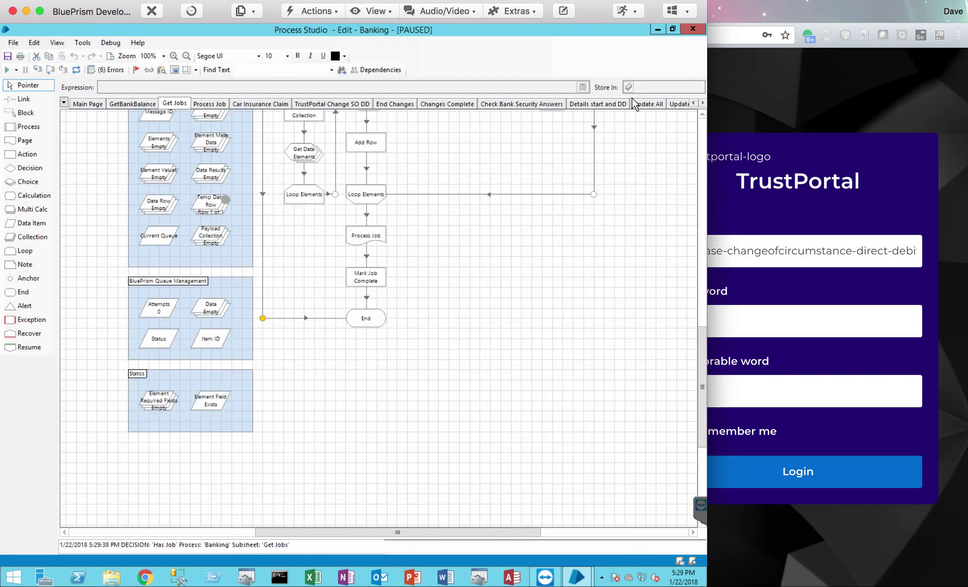
left_click(626, 103)
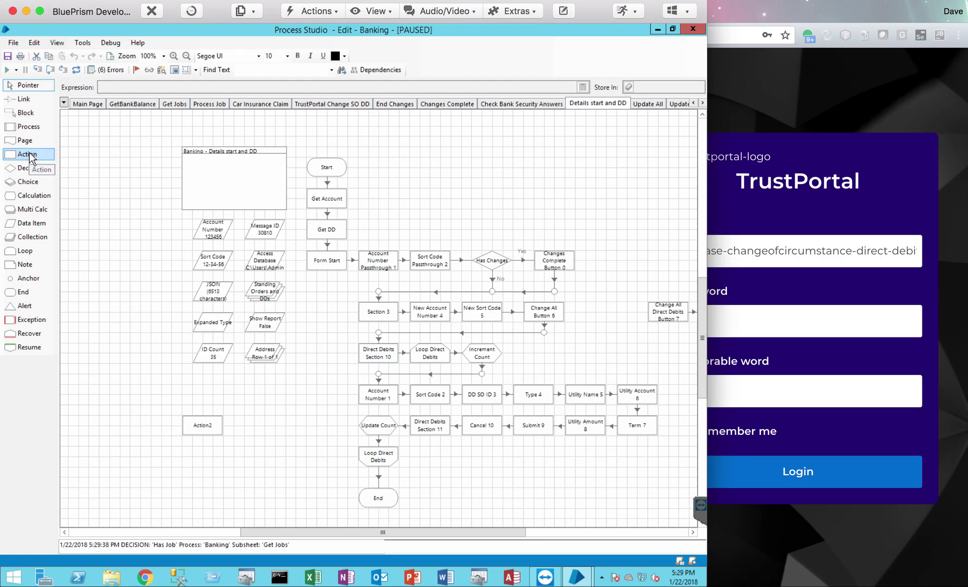
left_click_drag(30, 157, 597, 318)
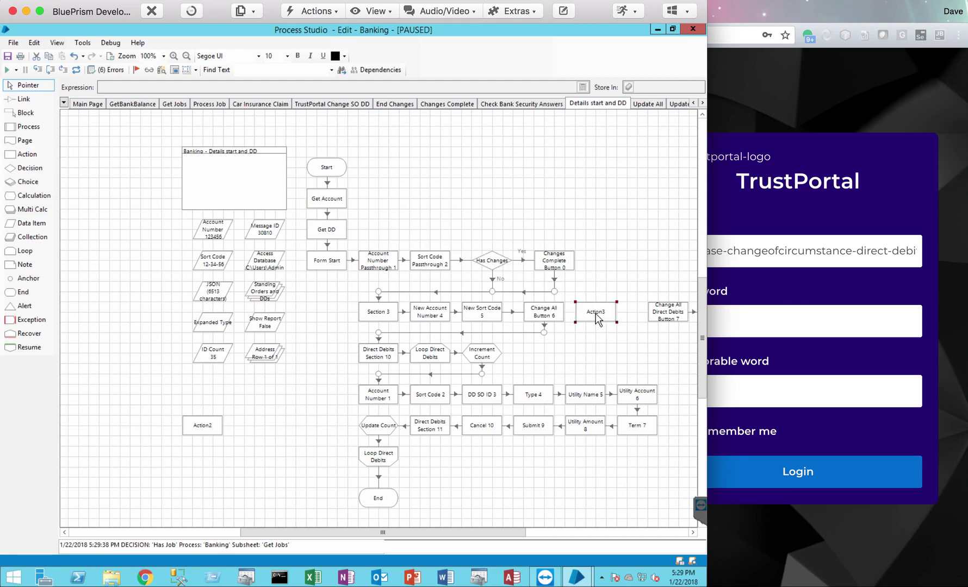
double_click(598, 320)
- Name the stage Address and set it to call TrustPortal Banking's TextModelField action
left_click(281, 145)
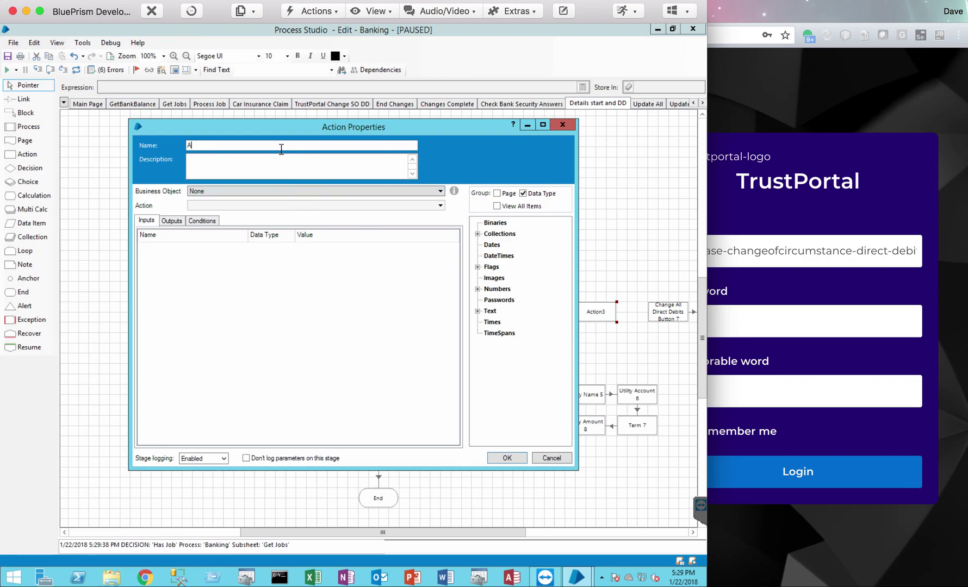
type("Address")
left_click(258, 191)
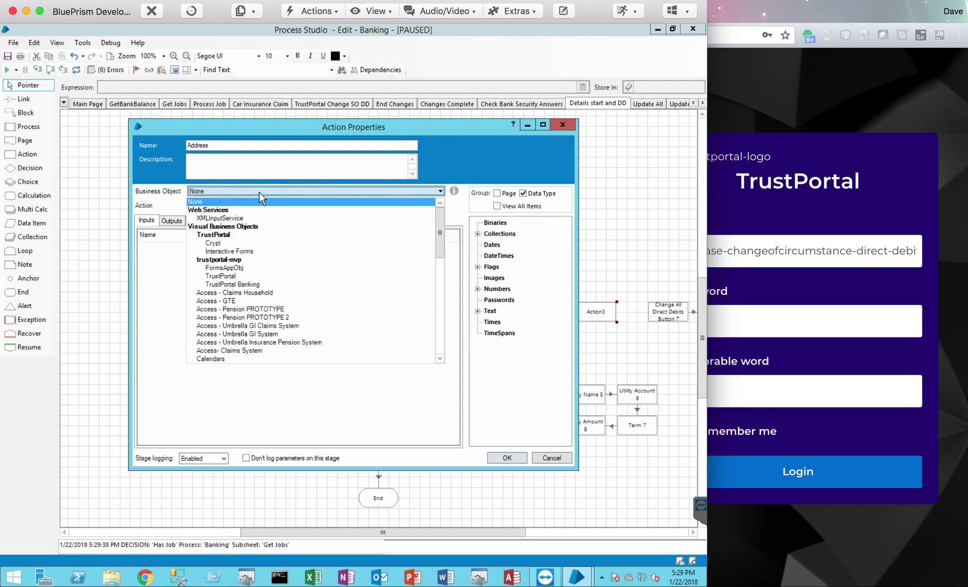
left_click(245, 284)
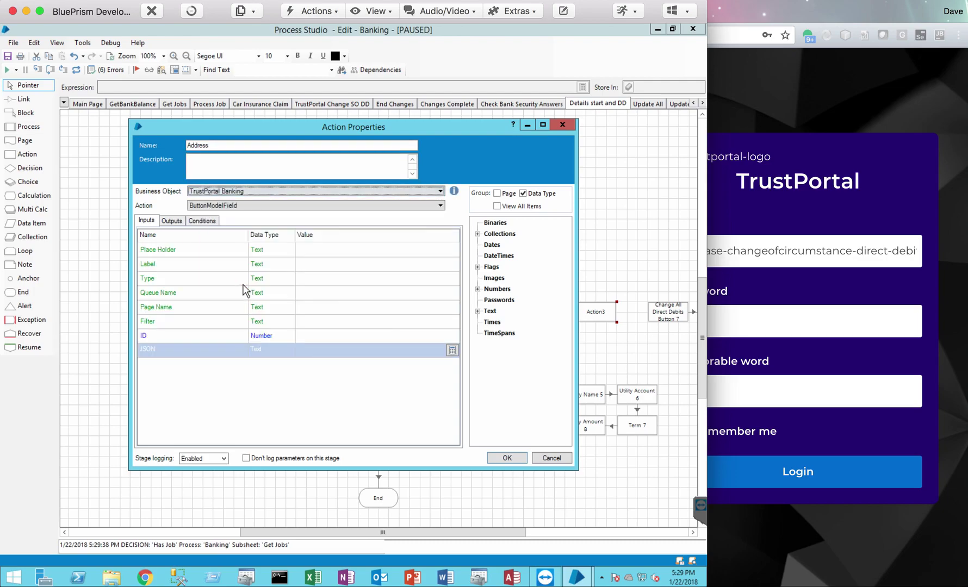
left_click(272, 207)
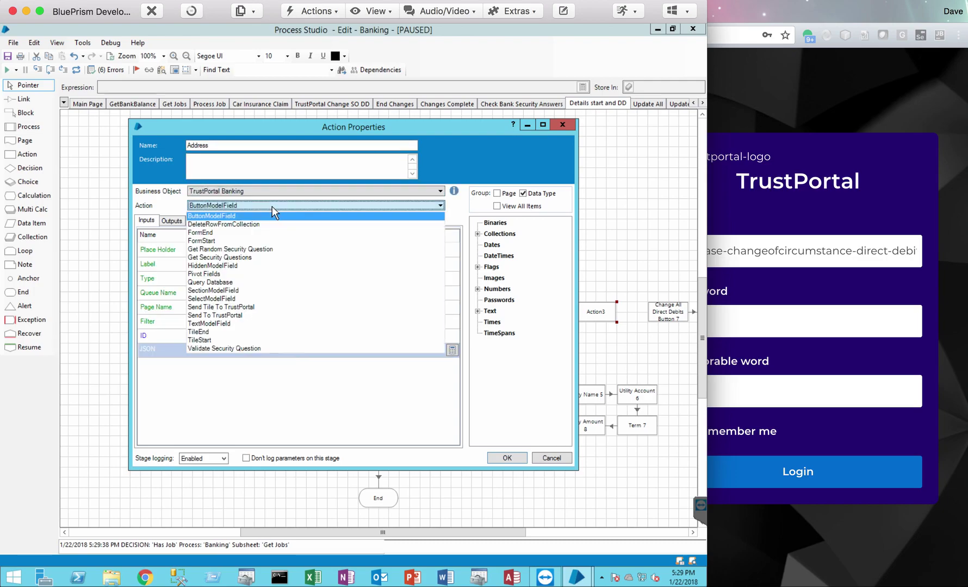
left_click(242, 324)
- Set Place Holder and Label to "Address", ID to 7, and JSON input to the JSON item
left_click(320, 249)
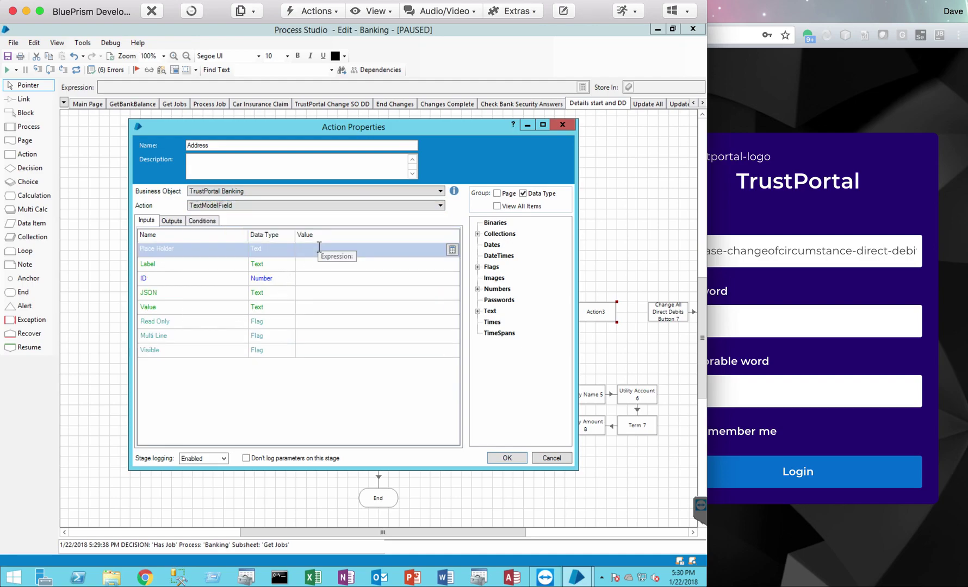
type("\"Address")
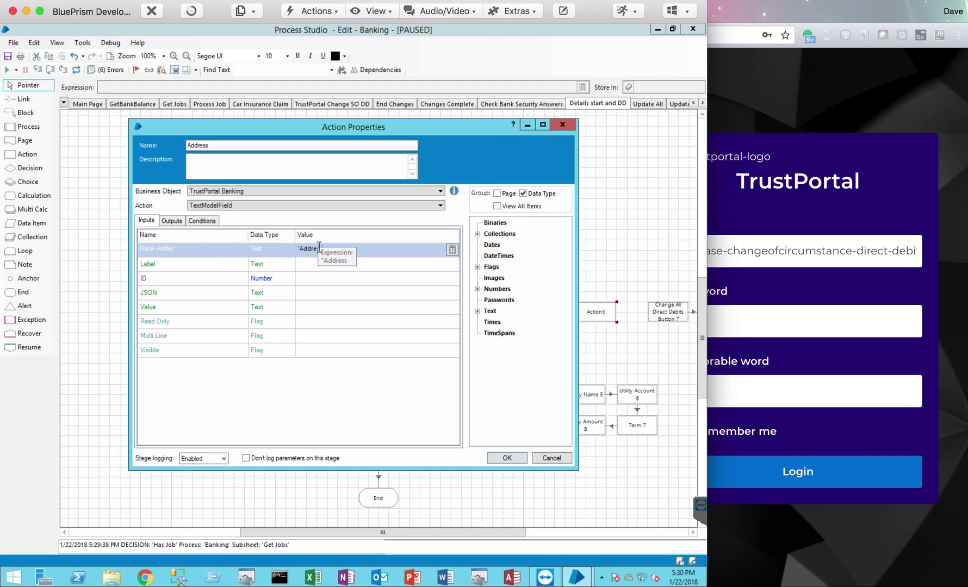
type("\"")
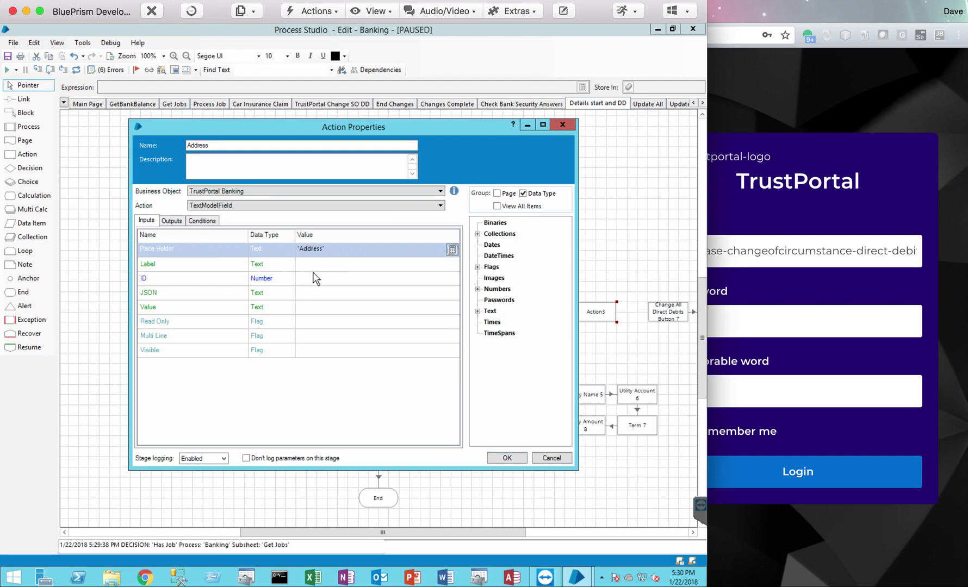
left_click(312, 264)
type("\"")
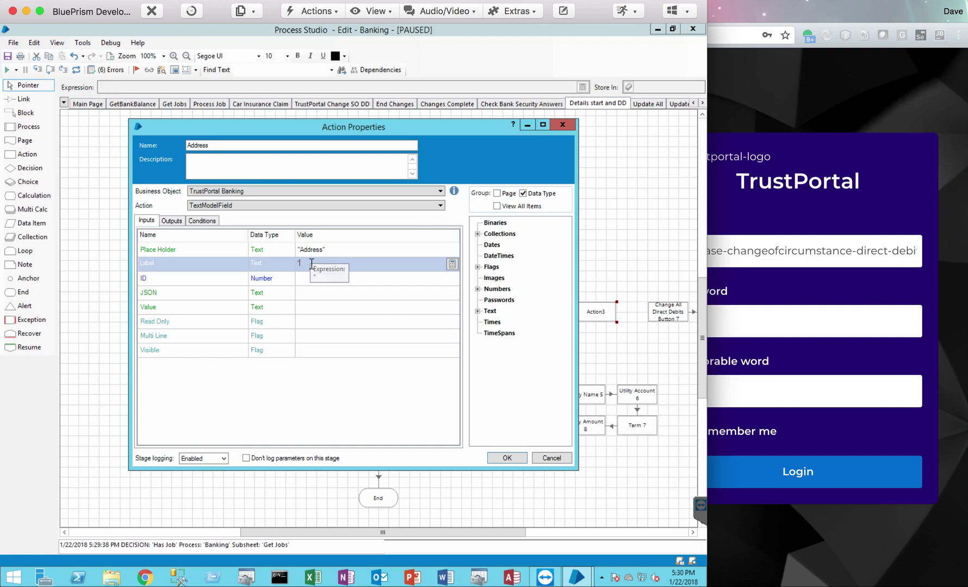
type("Address")
left_click(304, 276)
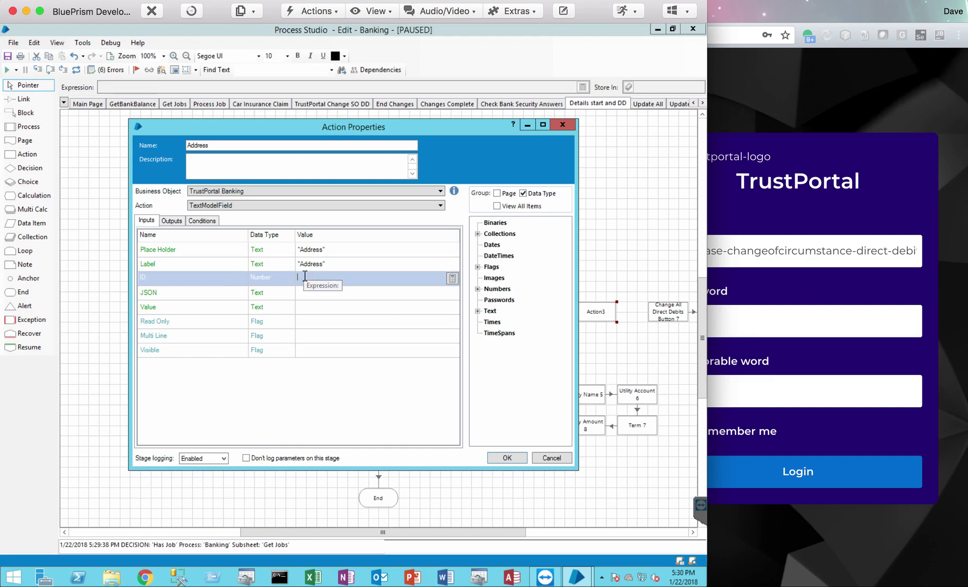
type("7")
left_click(301, 293)
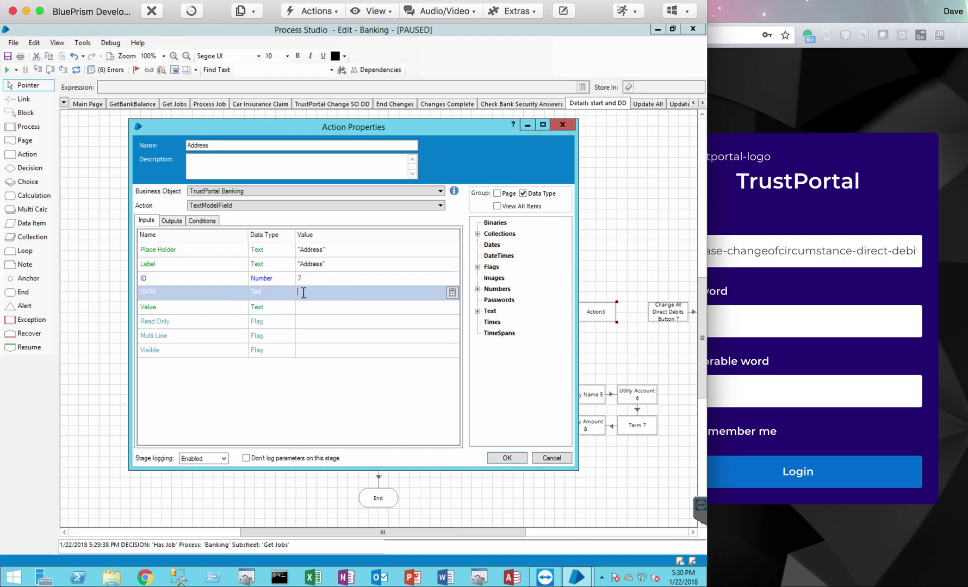
left_click(478, 311)
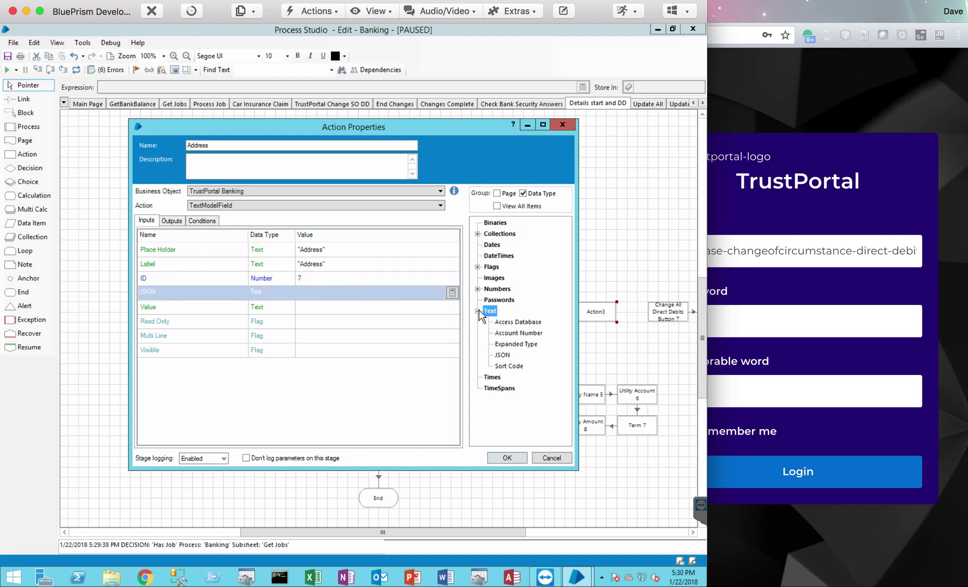
left_click(503, 355)
left_click_drag(348, 296, 348, 296)
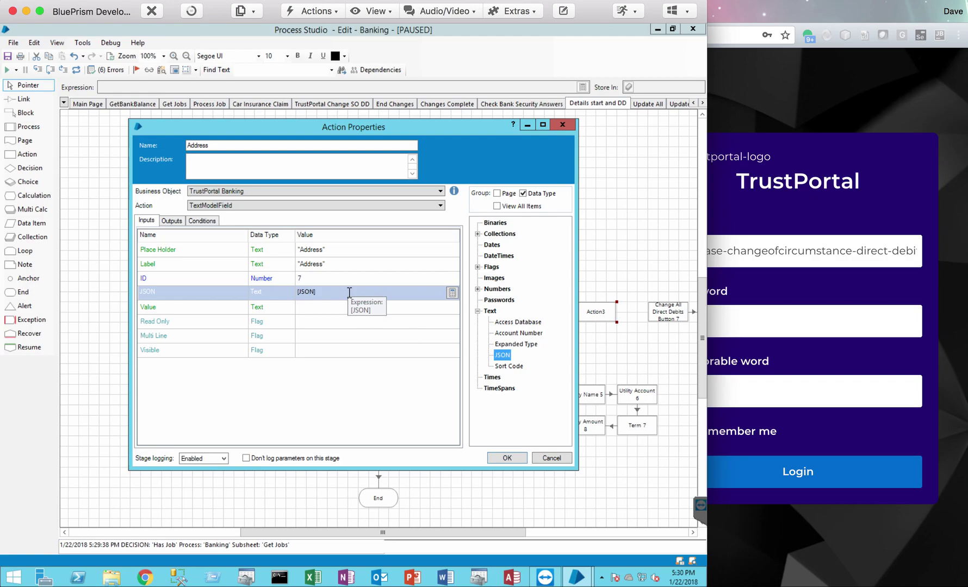
- Set Value to [Address.Address], Read Only False, Multi Line True, Visible True; store JSON output in JSON
left_click(320, 308)
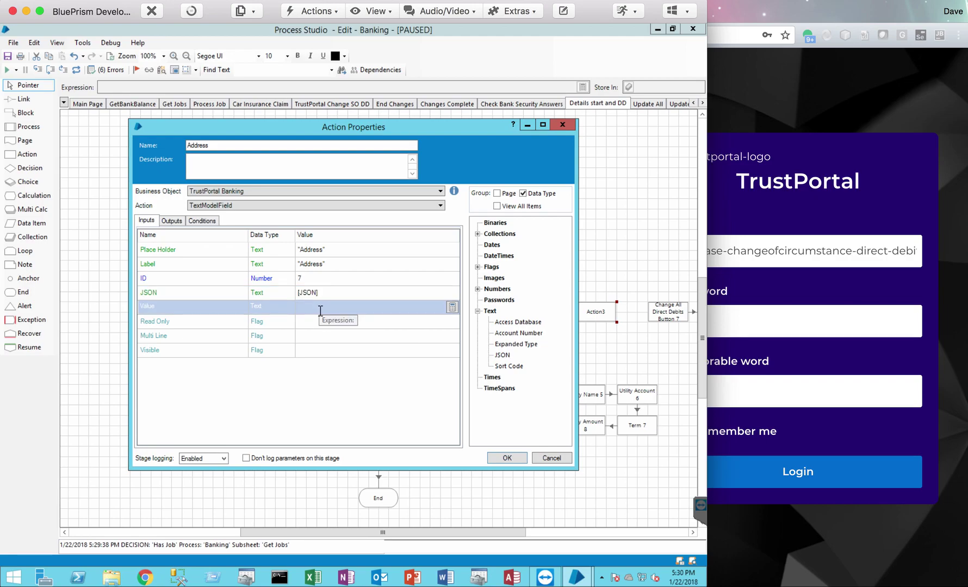
type("[Adre")
key("BackSpace")
key("BackSpace")
type("dress.Address")
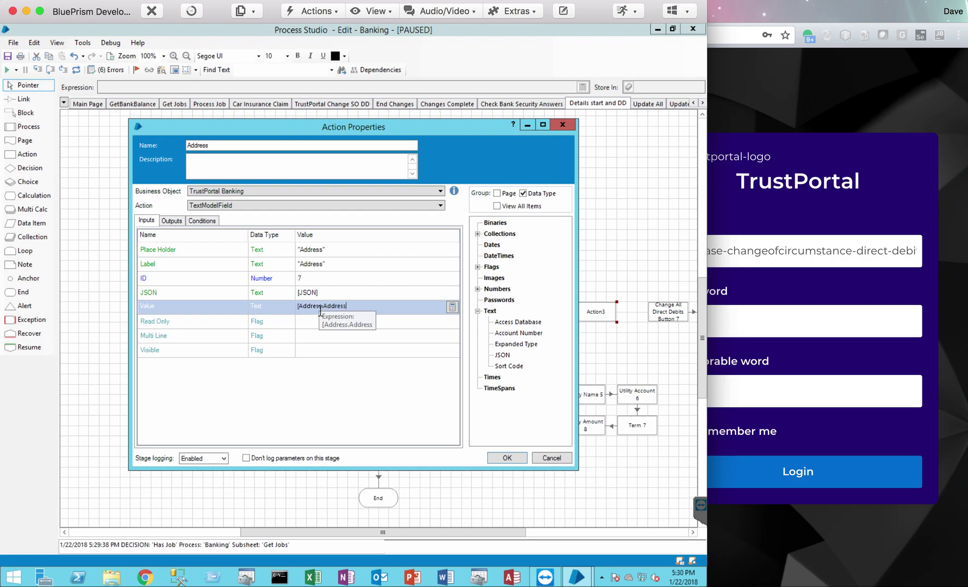
type("]")
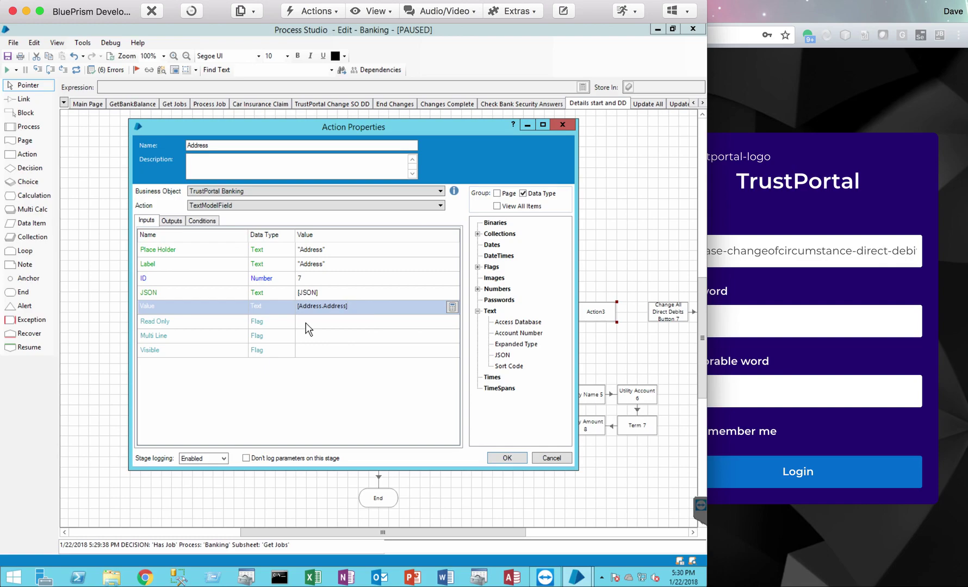
left_click(307, 322)
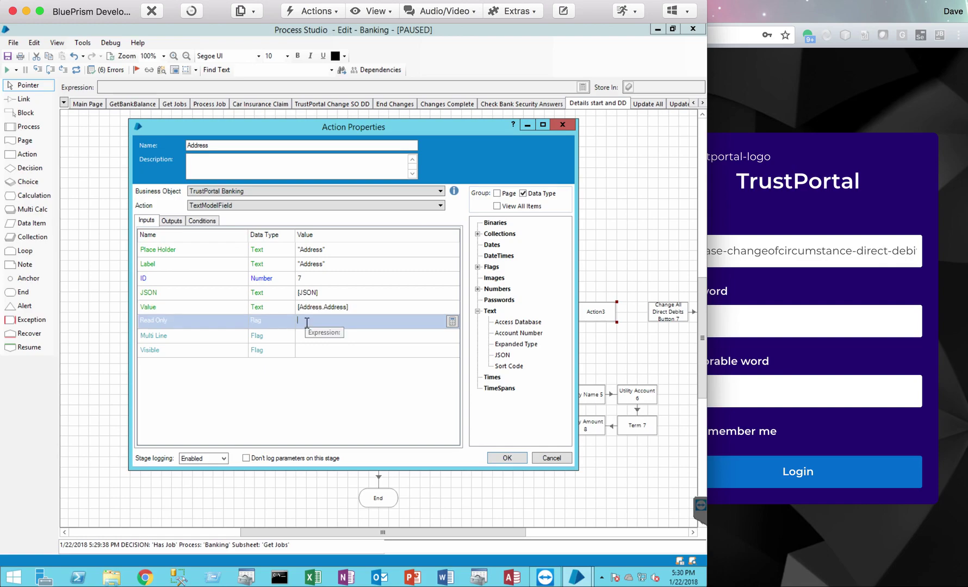
type("False")
left_click(305, 330)
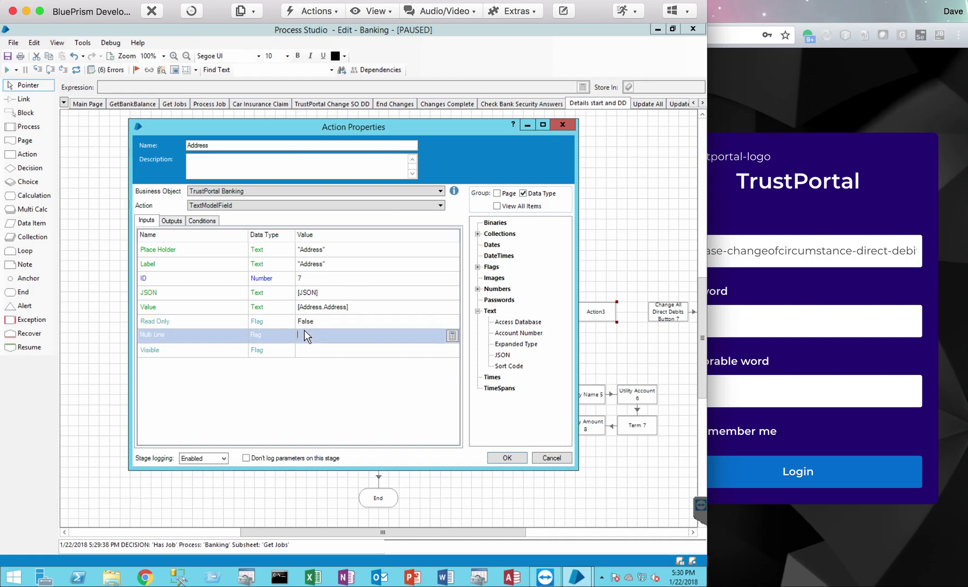
type("True")
left_click(306, 350)
type("True")
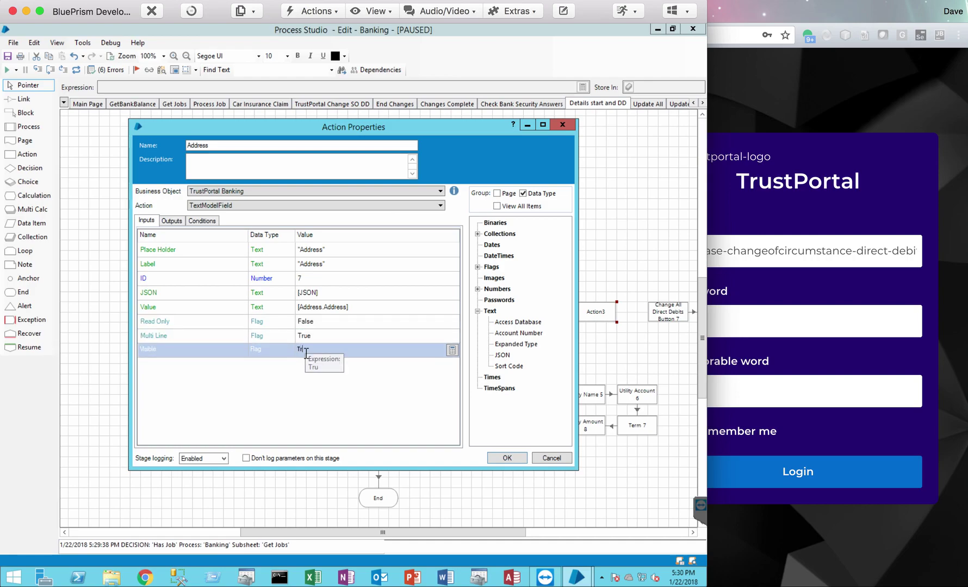
left_click(172, 225)
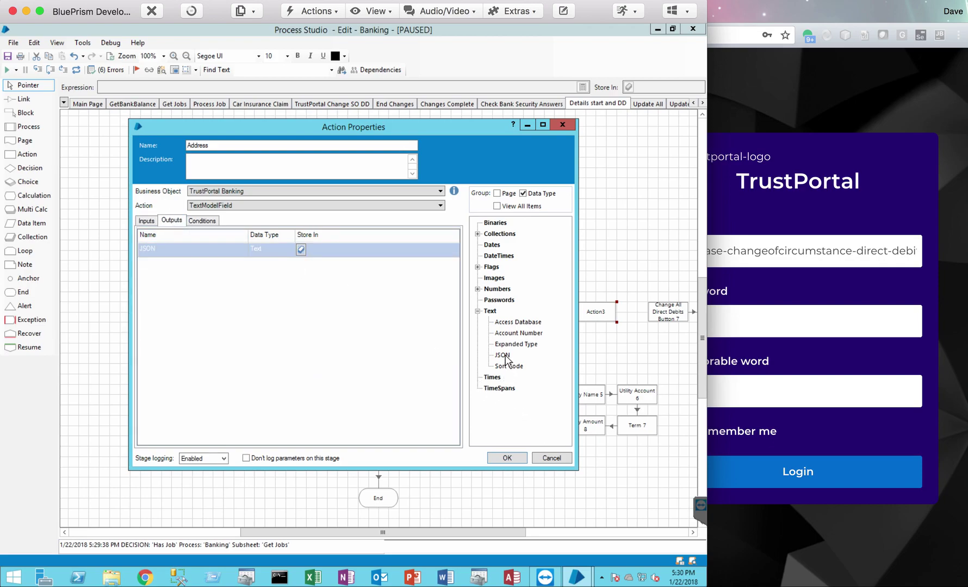
left_click_drag(503, 356, 369, 257)
- Link Change All Button 6 to the Address stage, with the junction tidied beneath Address
left_click(502, 458)
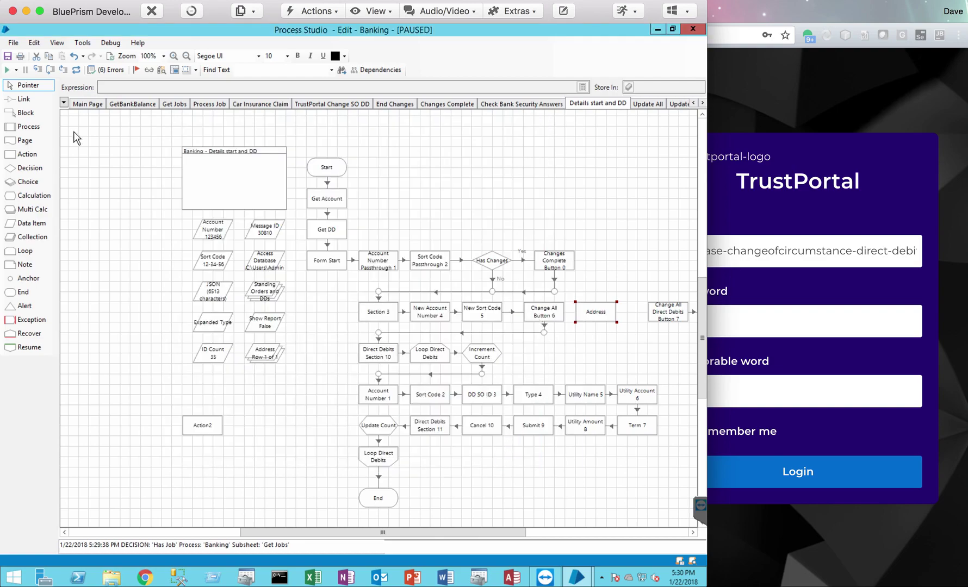
left_click(23, 99)
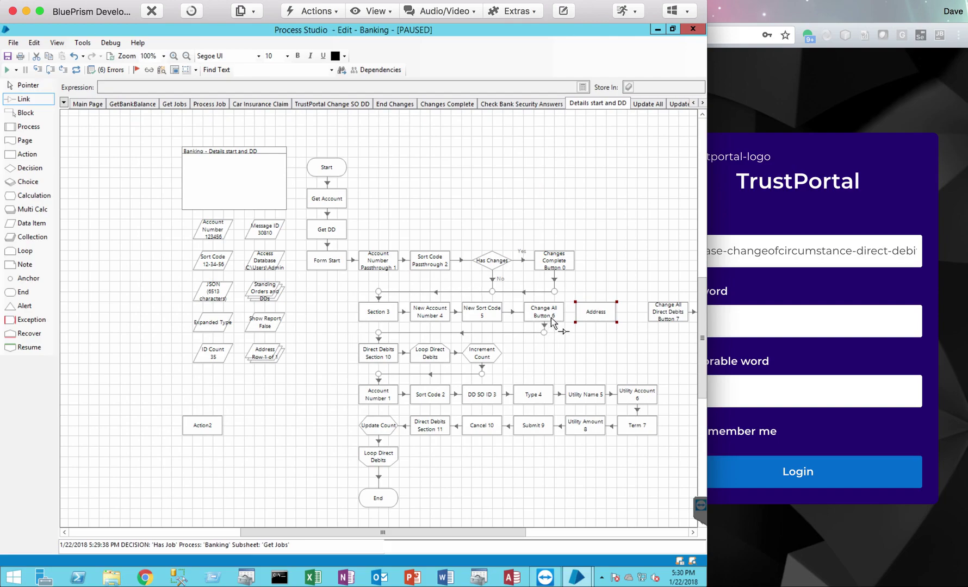
mouse_move(551, 321)
left_mouse_down()
mouse_move(595, 318)
mouse_move(546, 333)
left_mouse_up()
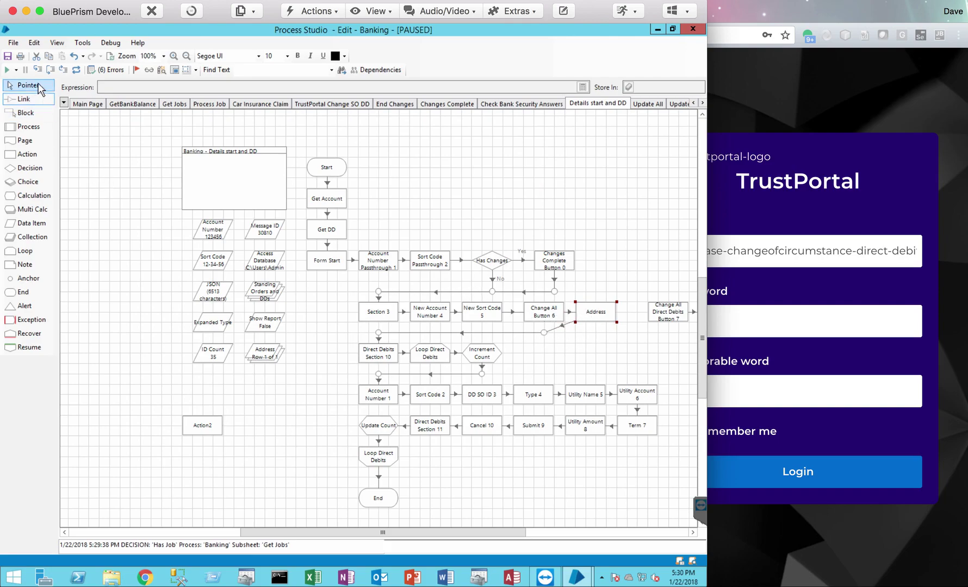
left_click(8, 85)
left_click_drag(544, 332, 595, 335)
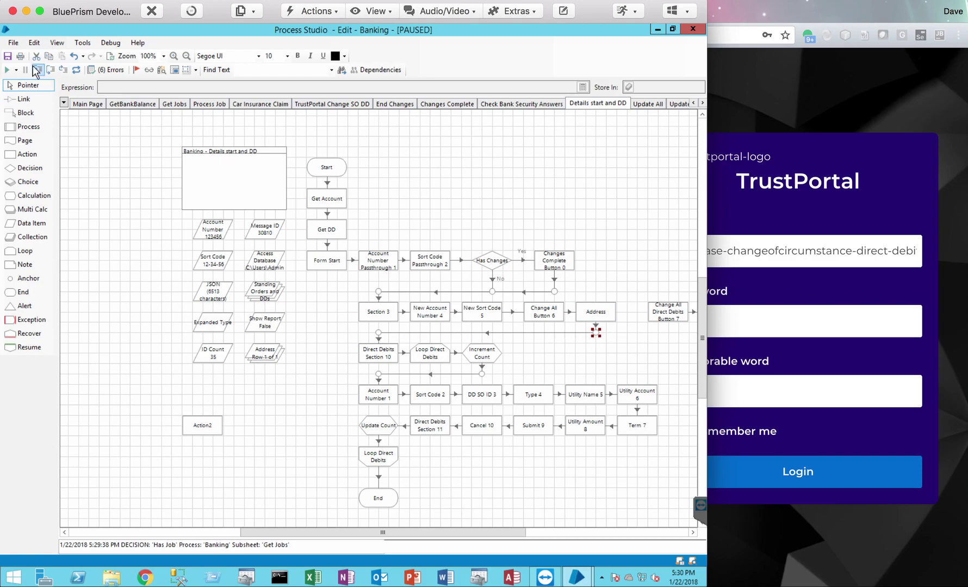
- Save the process with comment 'sdf', reset it, and run it from the Main Page
left_click(8, 56)
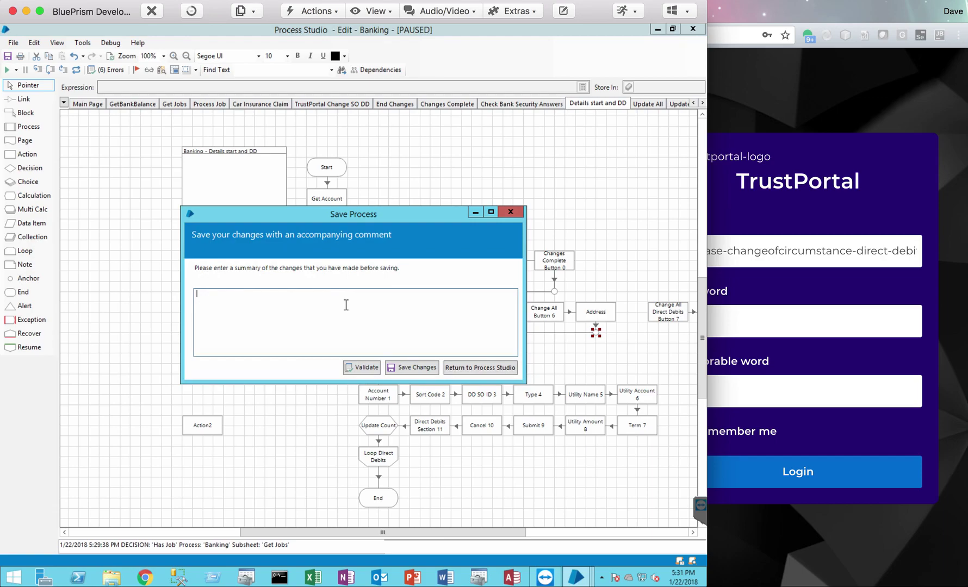
type("sdf")
left_click(404, 366)
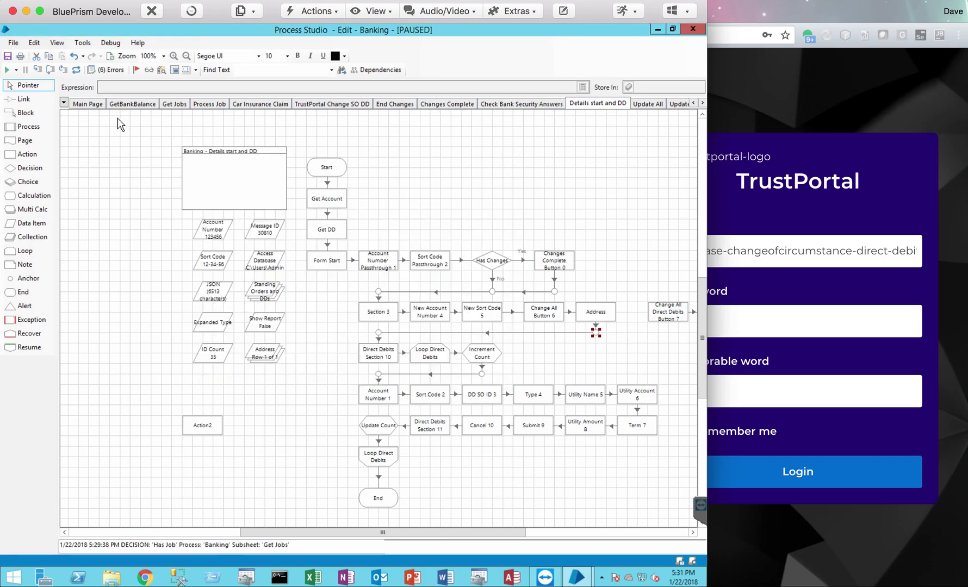
left_click(95, 105)
left_click(76, 69)
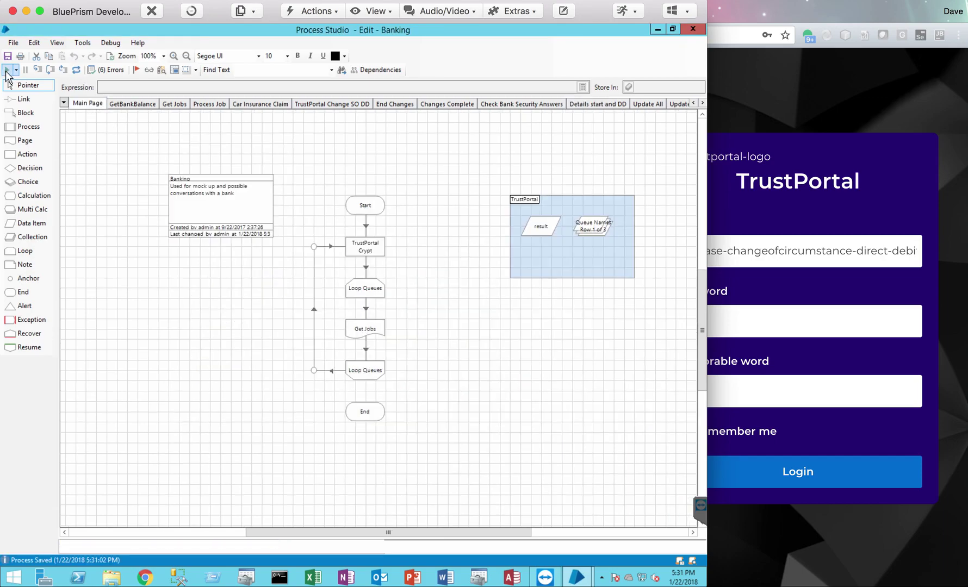
left_click(7, 70)
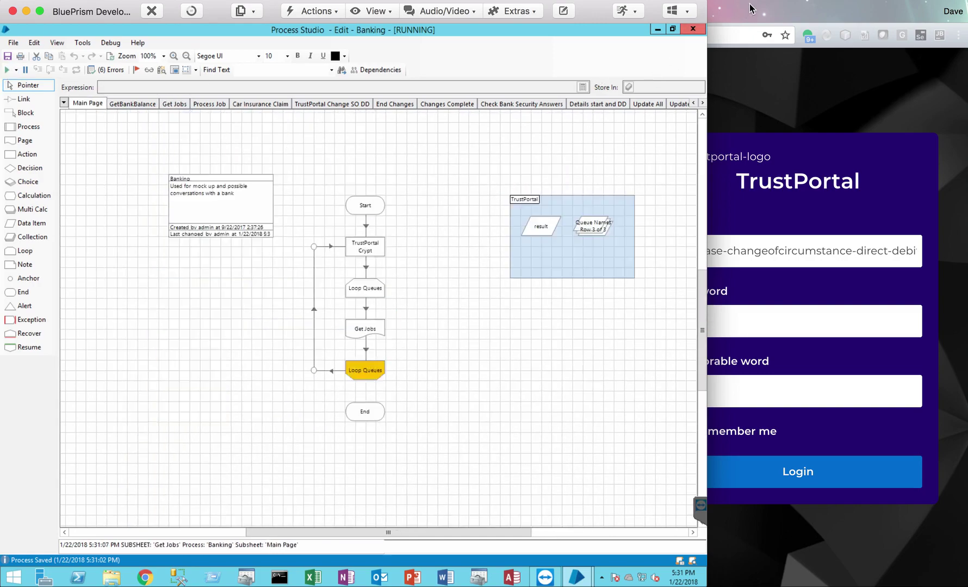
- Log in to TrustPortal and submit the direct debit change form with an account number and sort code
left_click(749, 11)
left_click(798, 474)
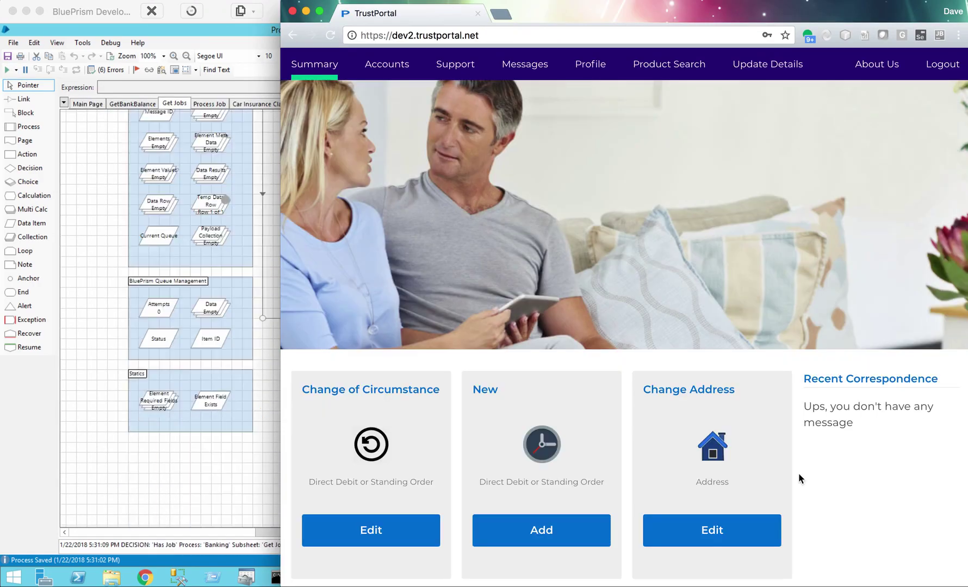
left_click(367, 529)
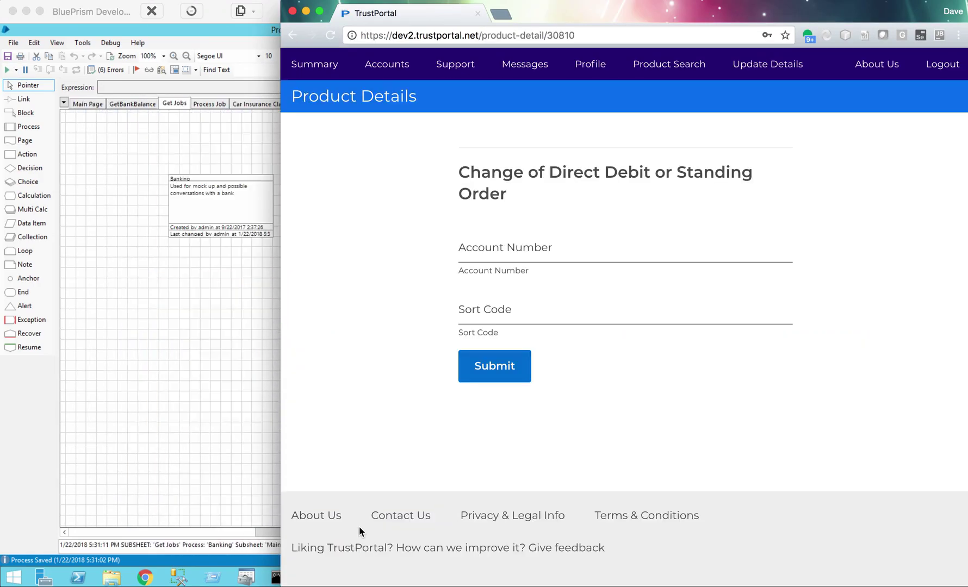
left_click(564, 246)
type("123456")
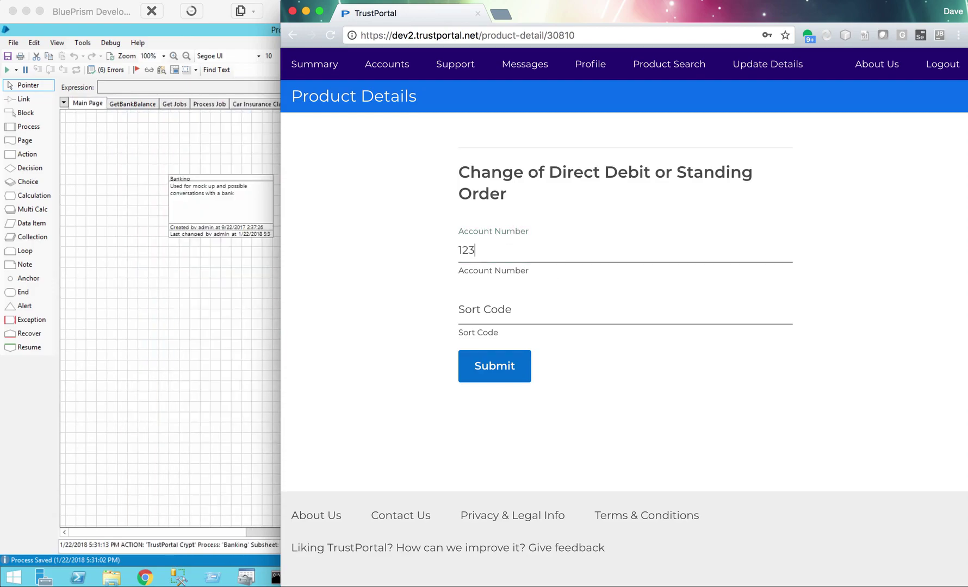
left_click(542, 314)
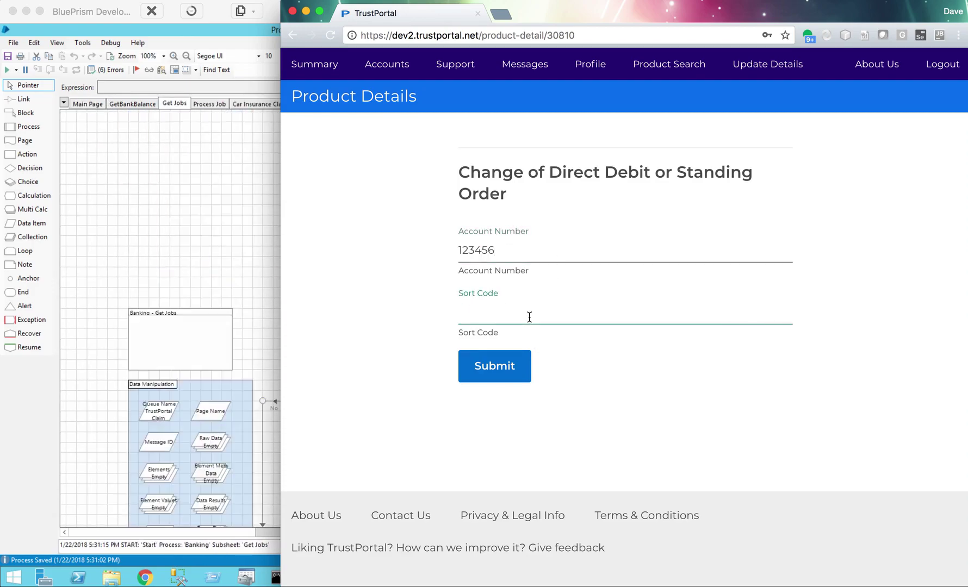
type("12-34-56")
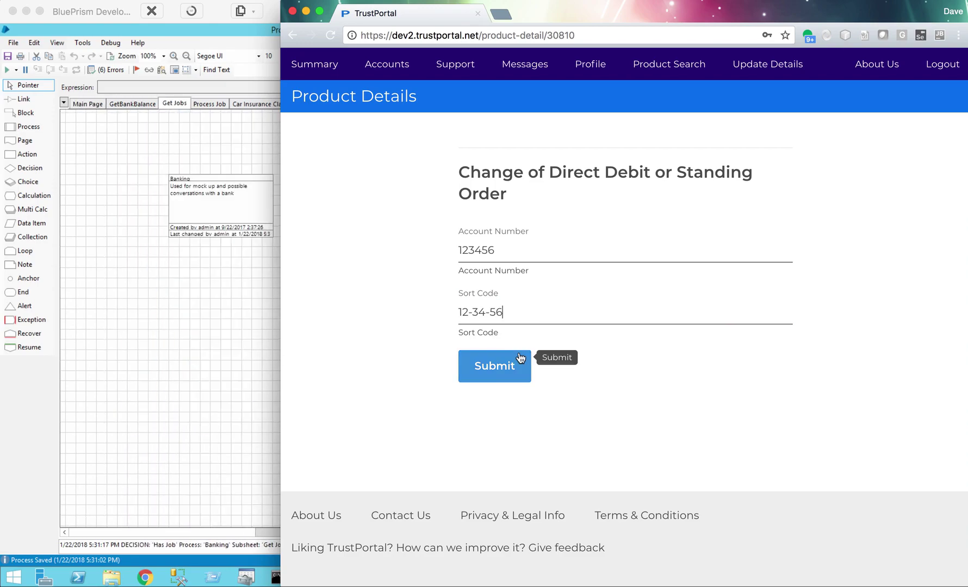
left_click(488, 368)
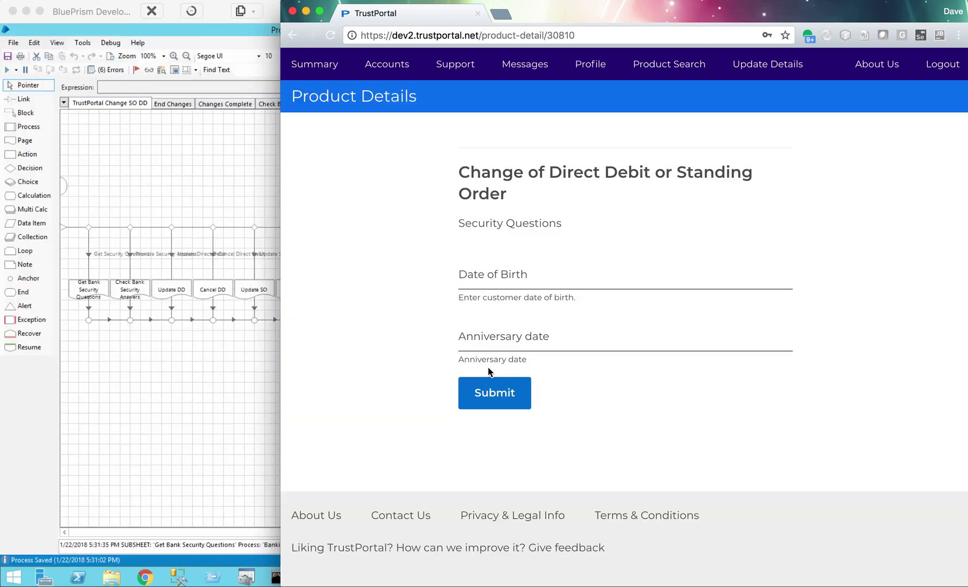
- Answer the Date of Birth and Anniversary date security questions and submit them
left_click(512, 274)
type("11-1")
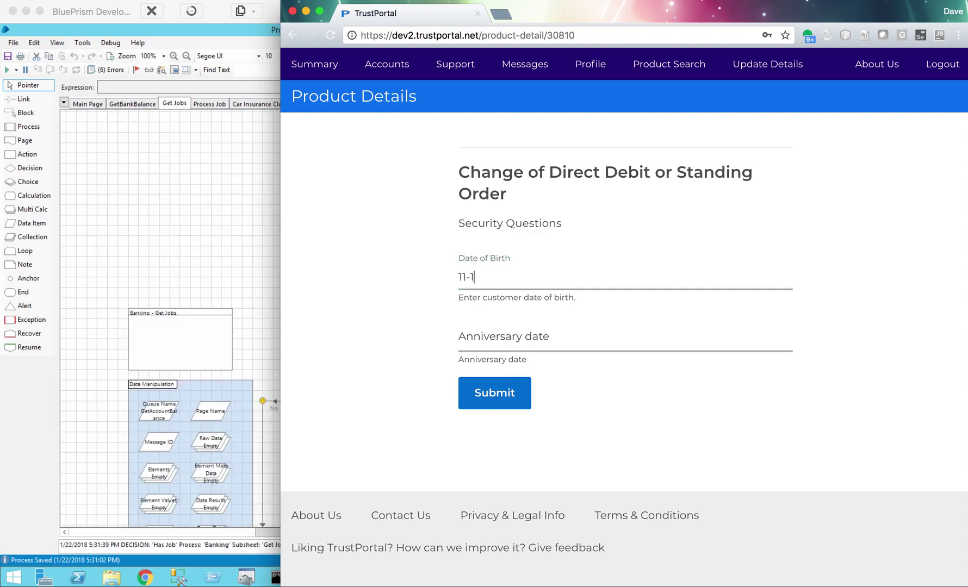
type("1-1960")
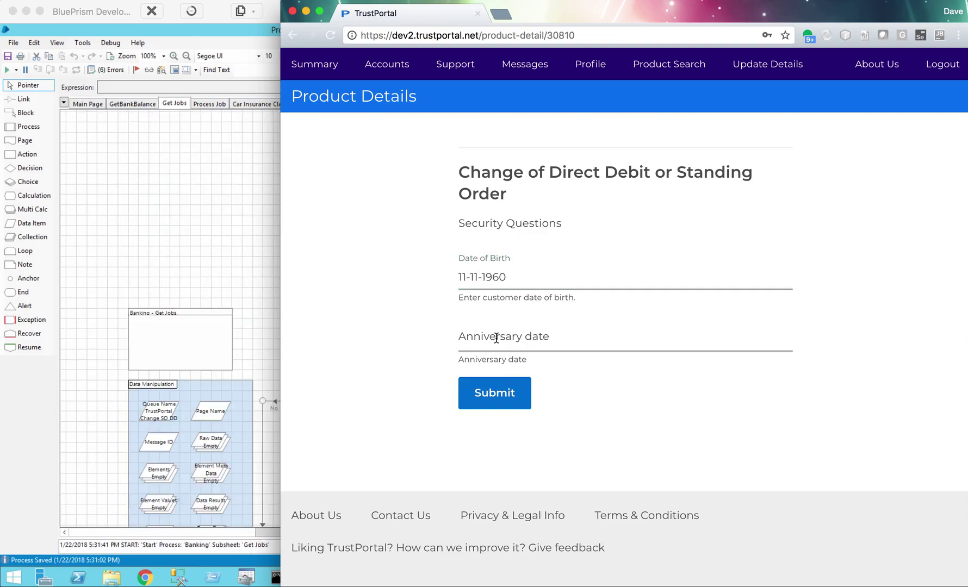
left_click(495, 338)
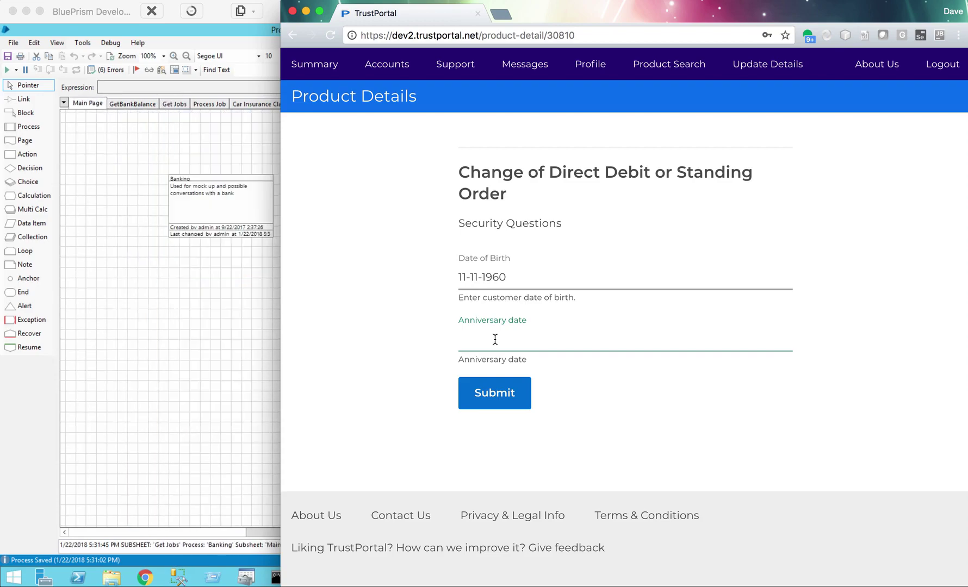
type("03-")
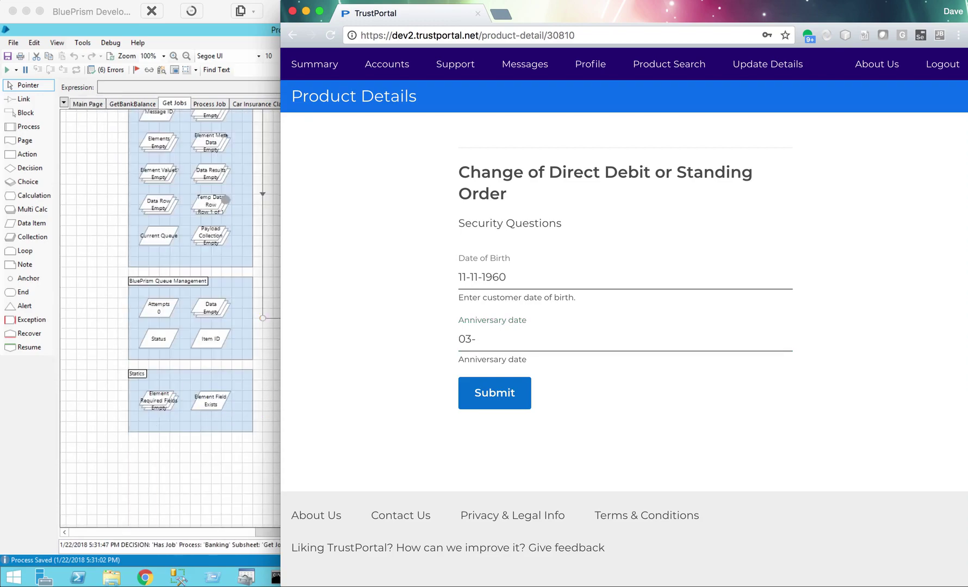
type("23-2002")
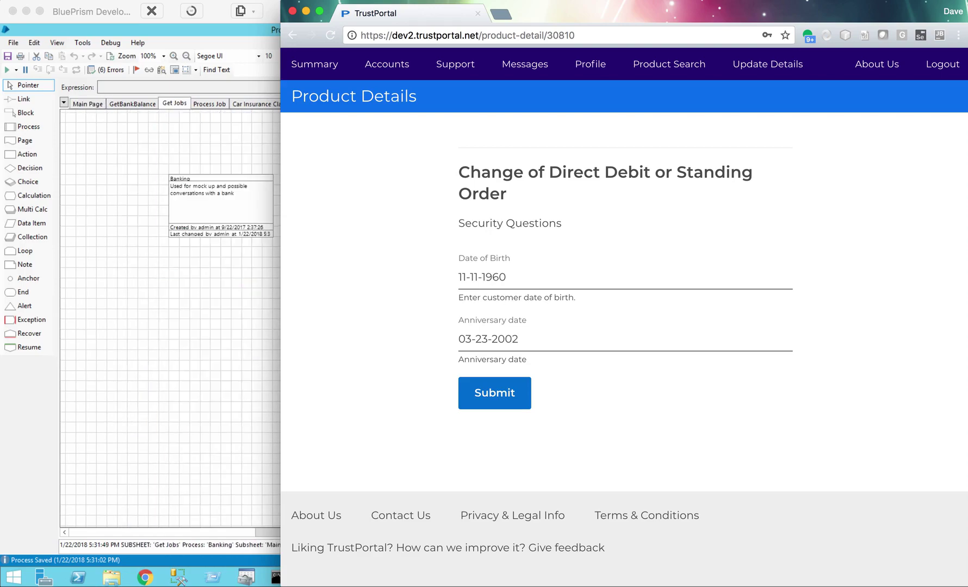
left_click(494, 392)
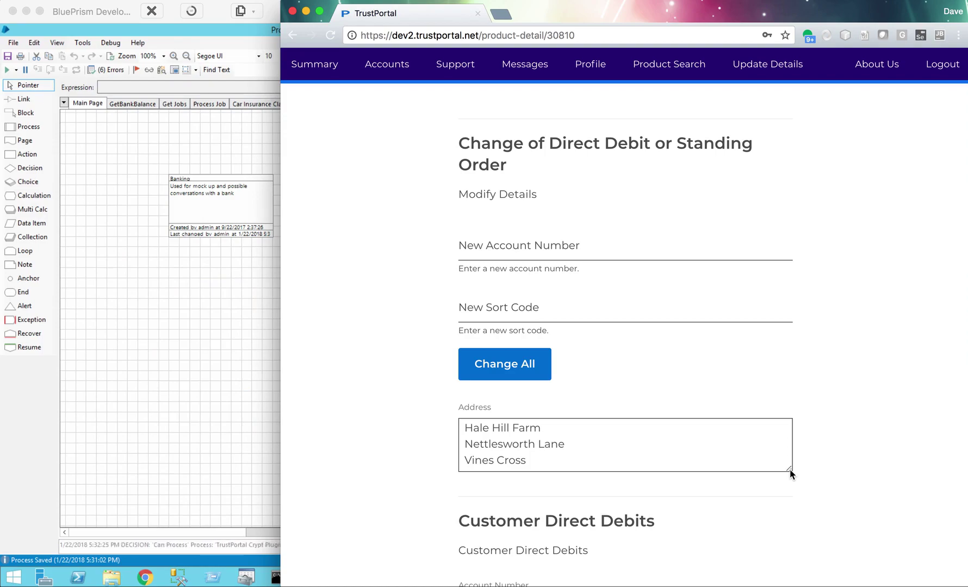
- Stretch the Address textarea downward so all four address lines are visible
left_click_drag(790, 470, 787, 492)
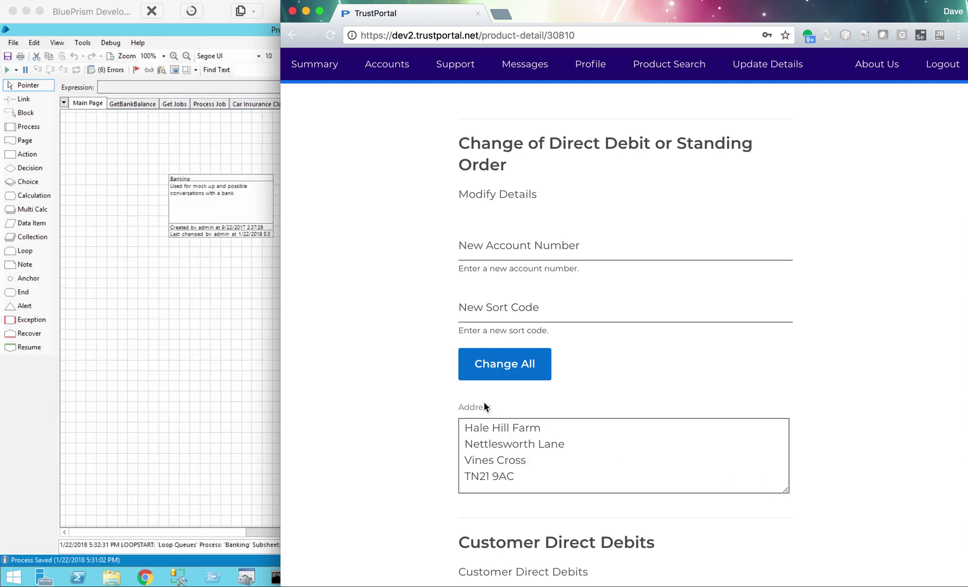